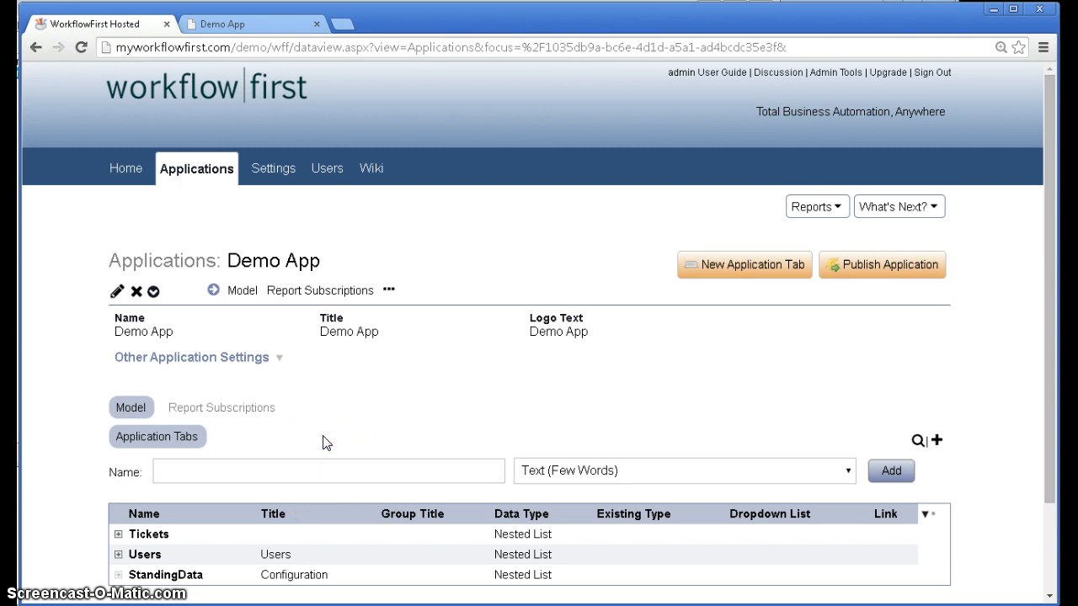
Step: Add a text input field titled Priority to the Enter Ticket stage of the Tickets workflow
click(206, 539)
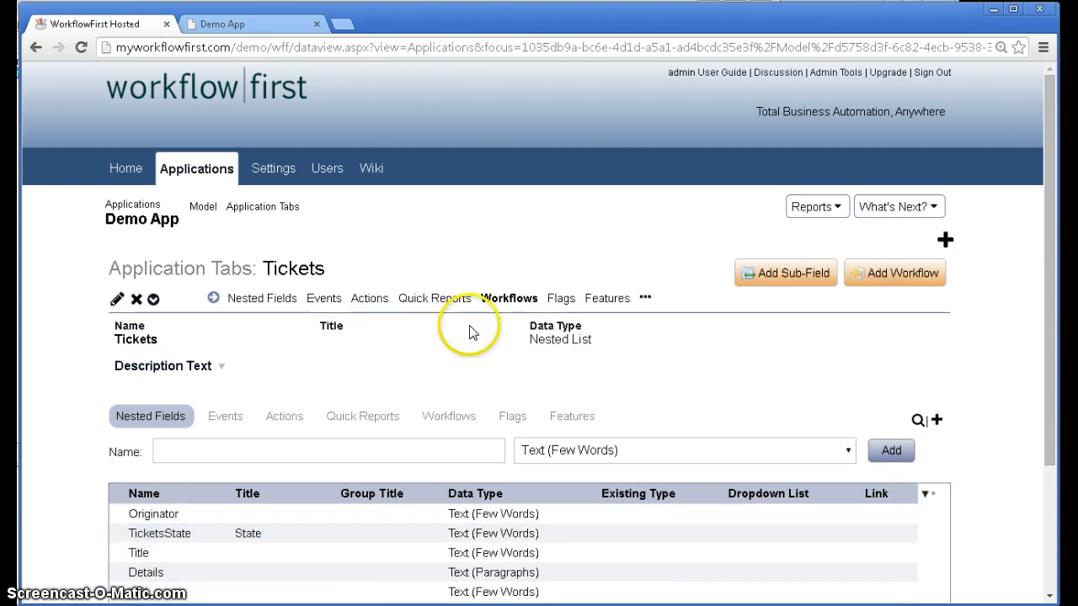
click(497, 301)
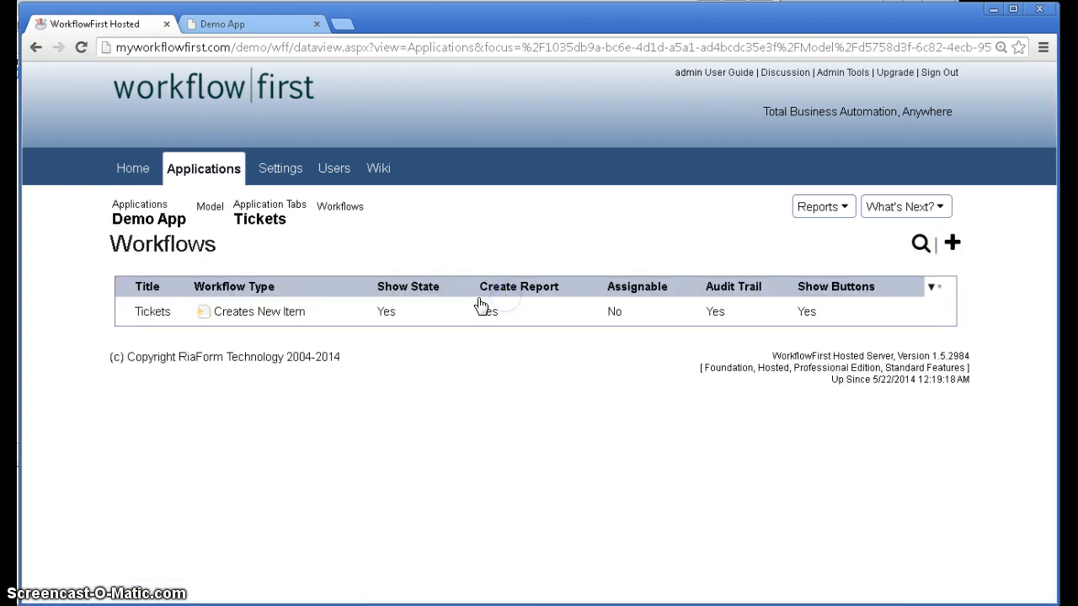
click(355, 315)
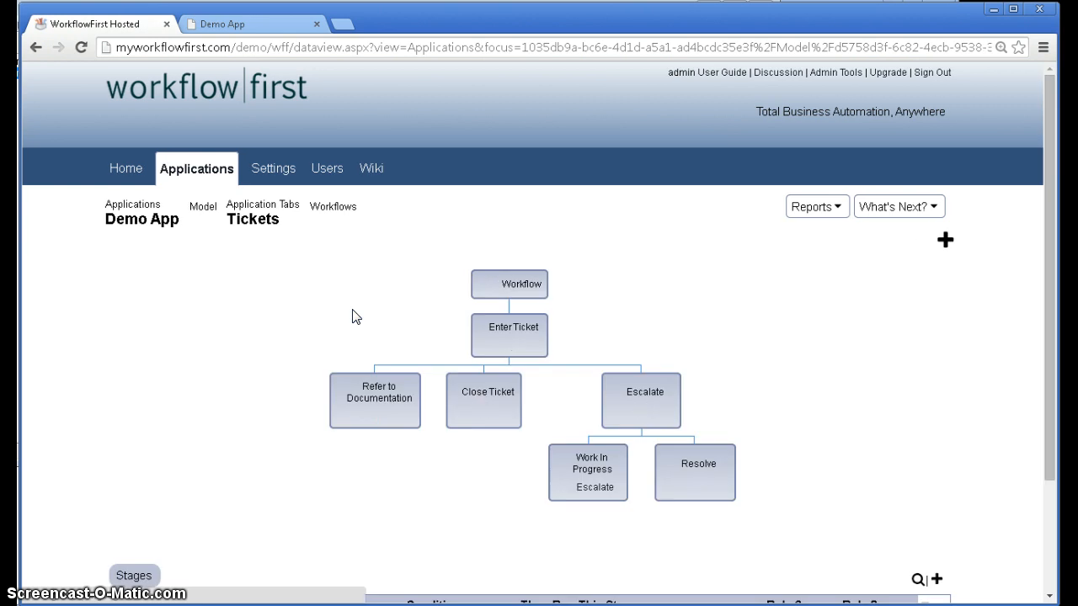
mouse_move(530, 332)
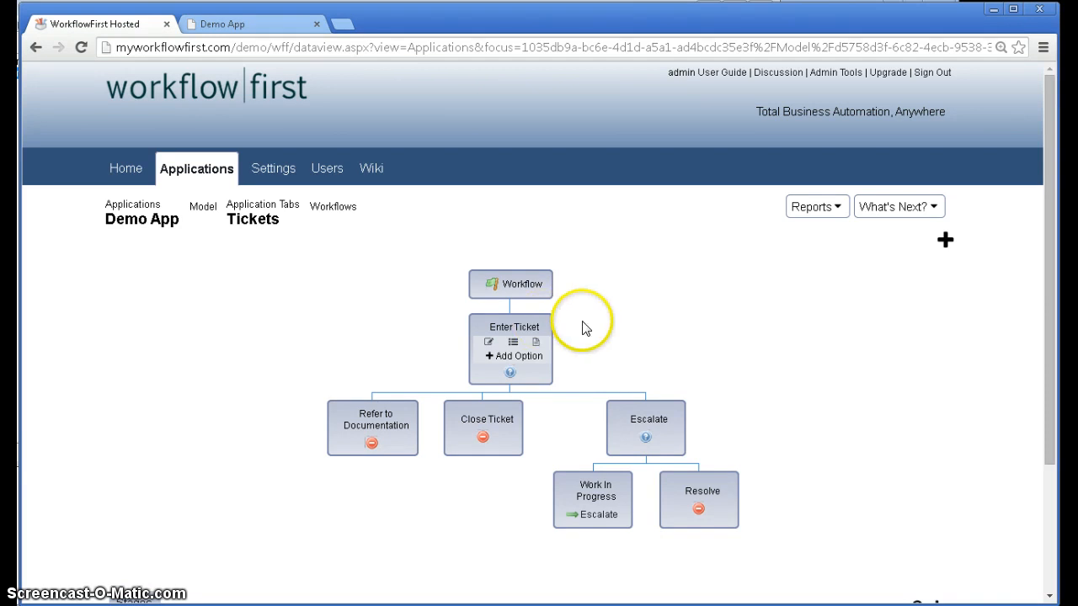
click(513, 345)
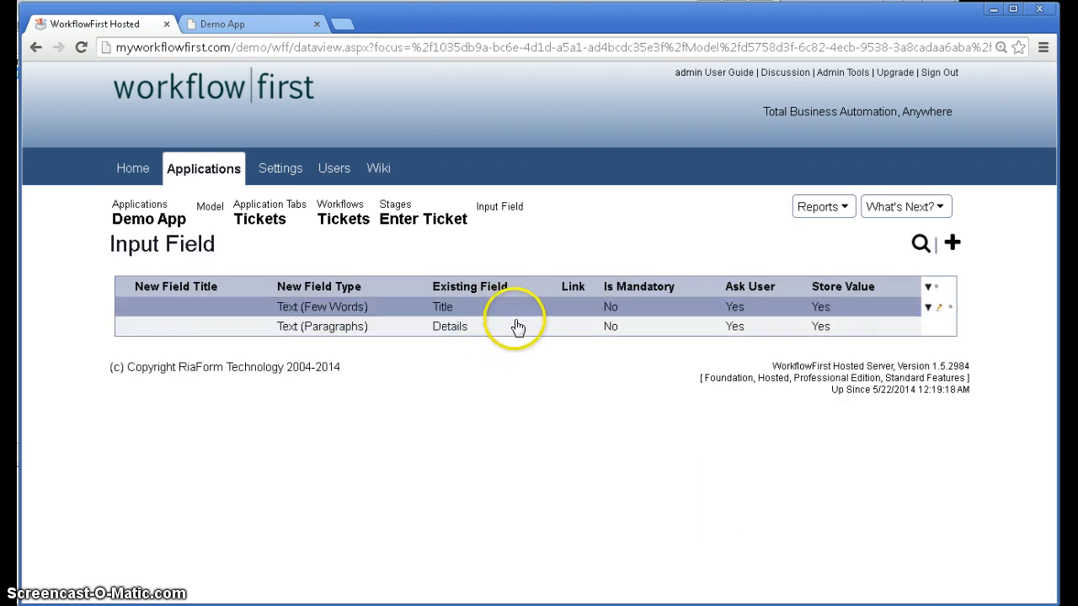
click(953, 246)
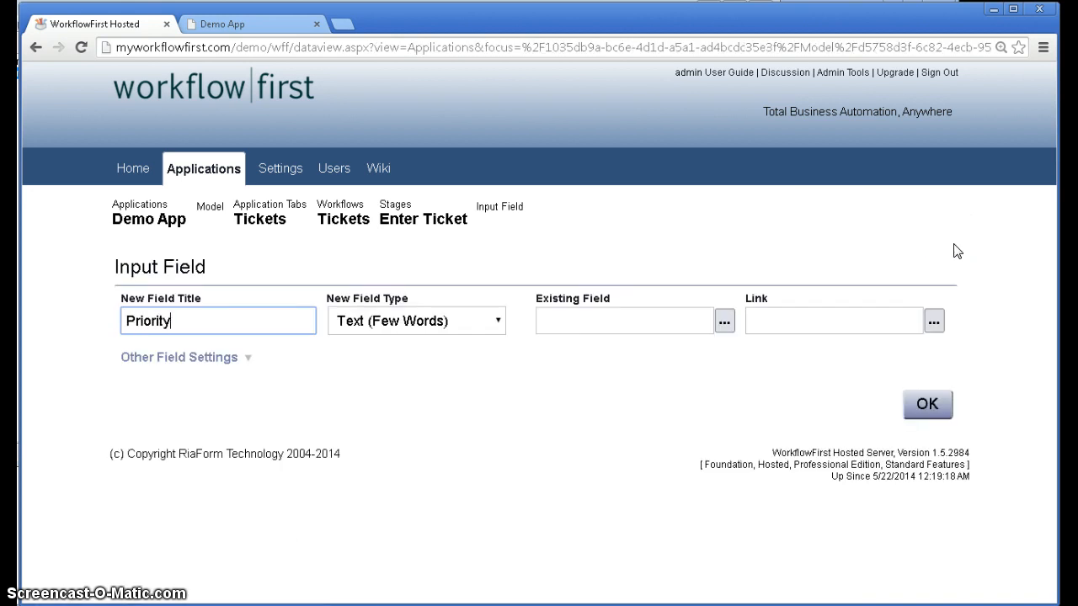
click(929, 404)
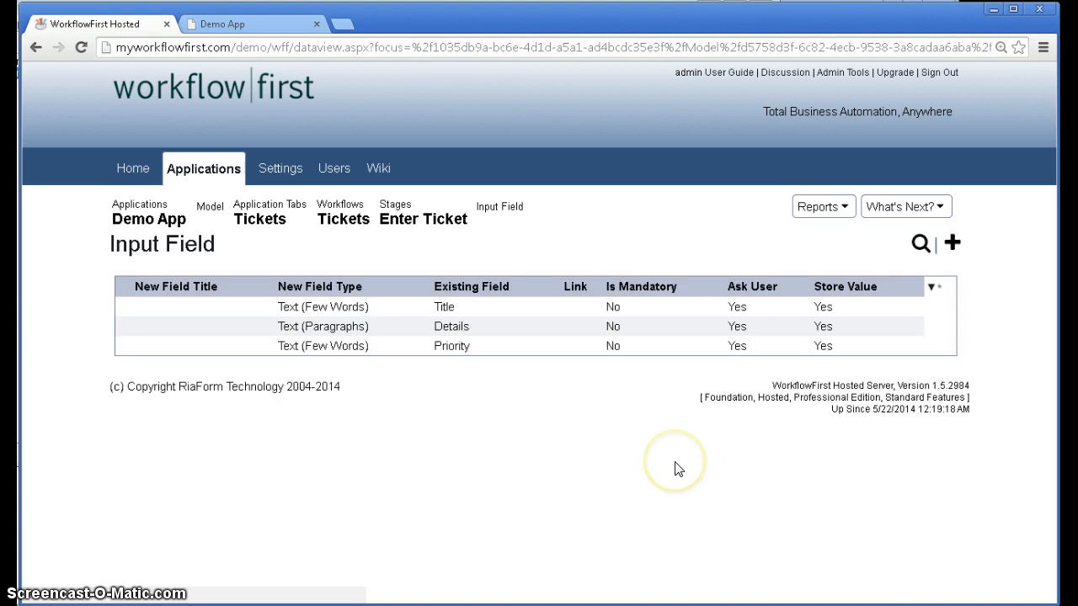
Step: Reorder the Enter Ticket input fields by moving Details down so that Priority sits directly after Title
mouse_move(911, 346)
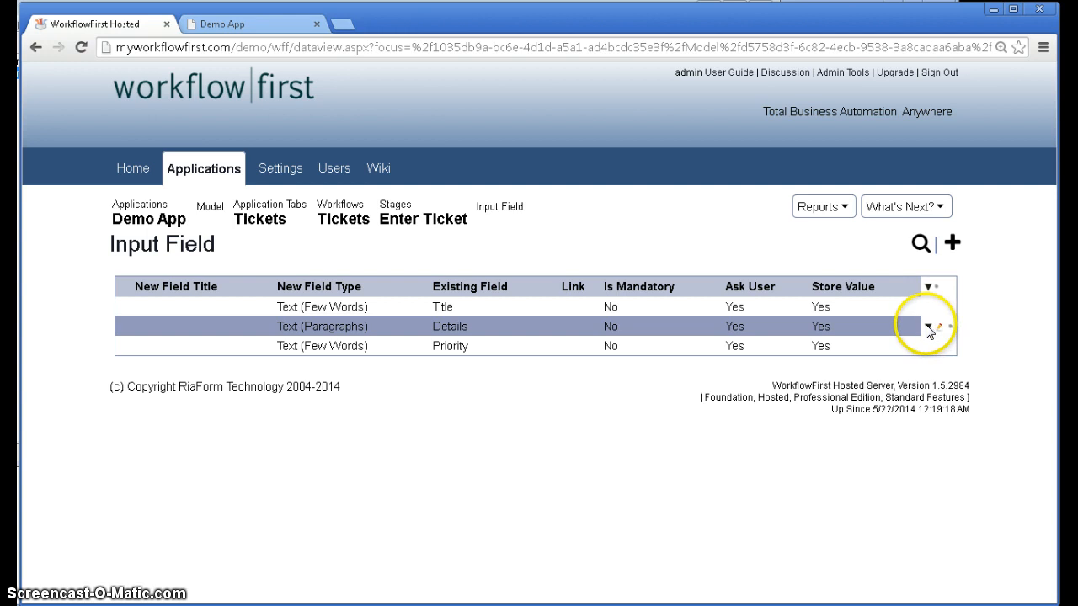
click(928, 328)
click(856, 352)
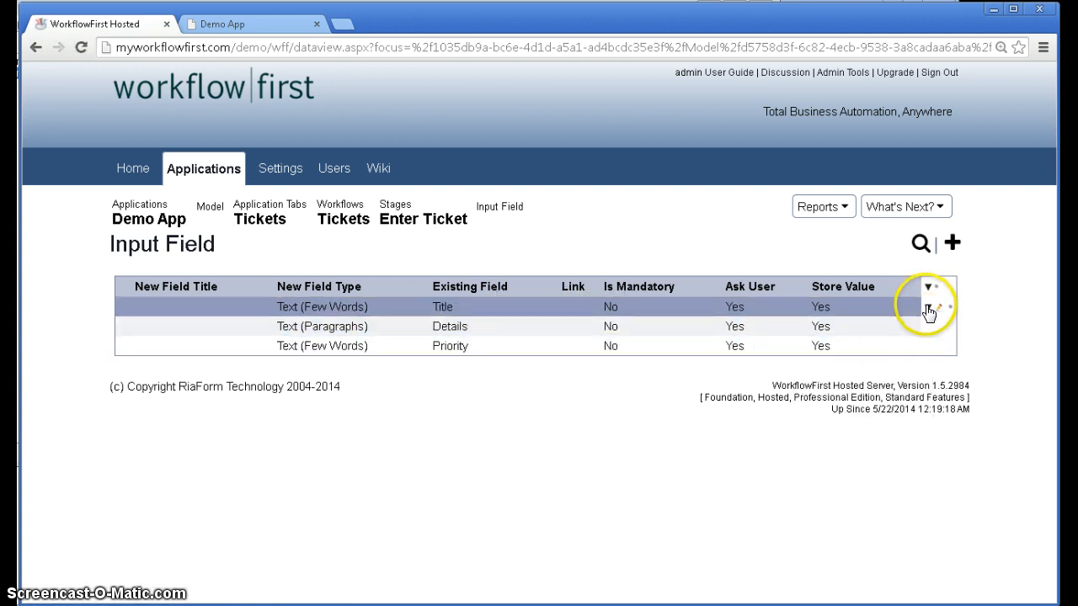
click(929, 310)
click(868, 393)
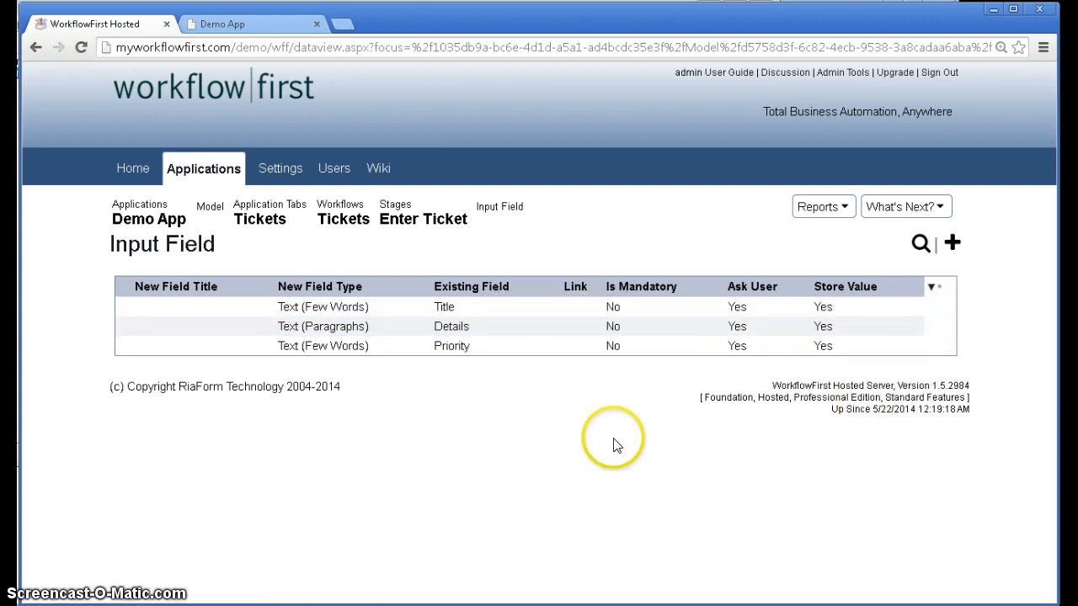
click(927, 347)
click(928, 346)
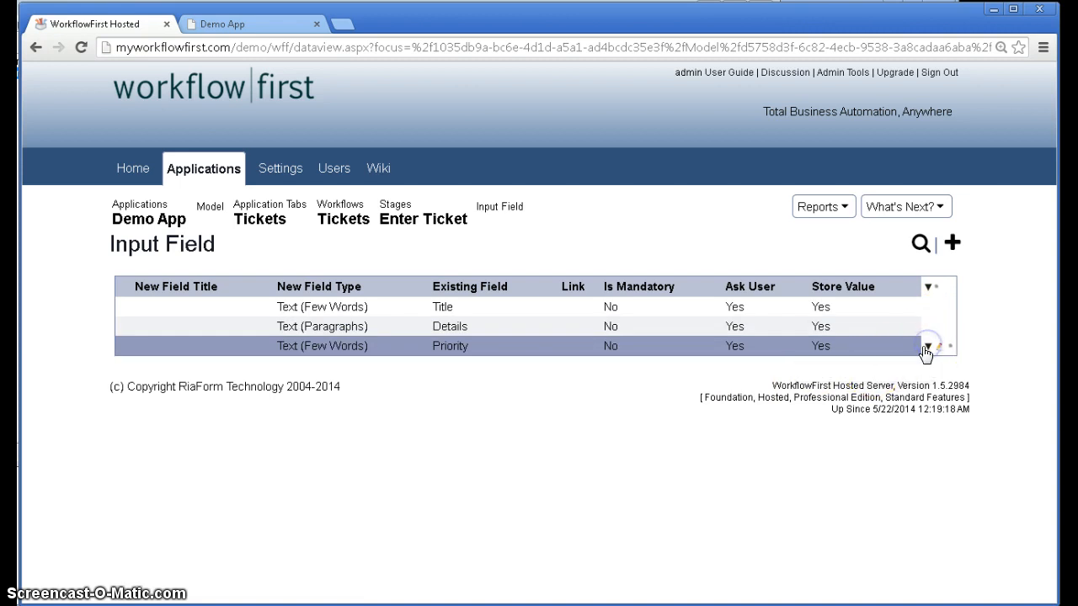
click(927, 326)
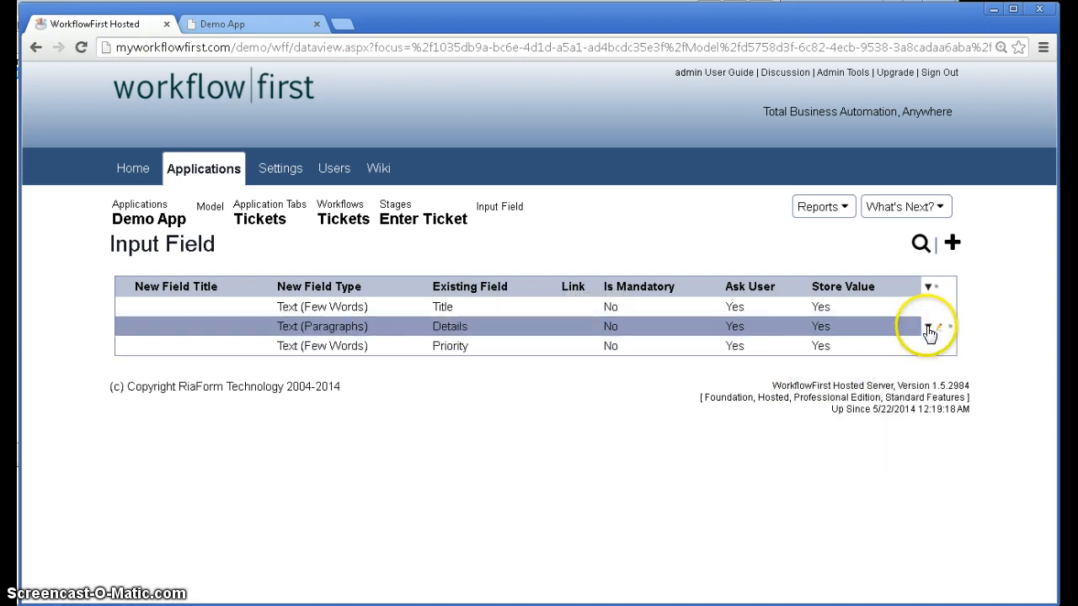
click(863, 394)
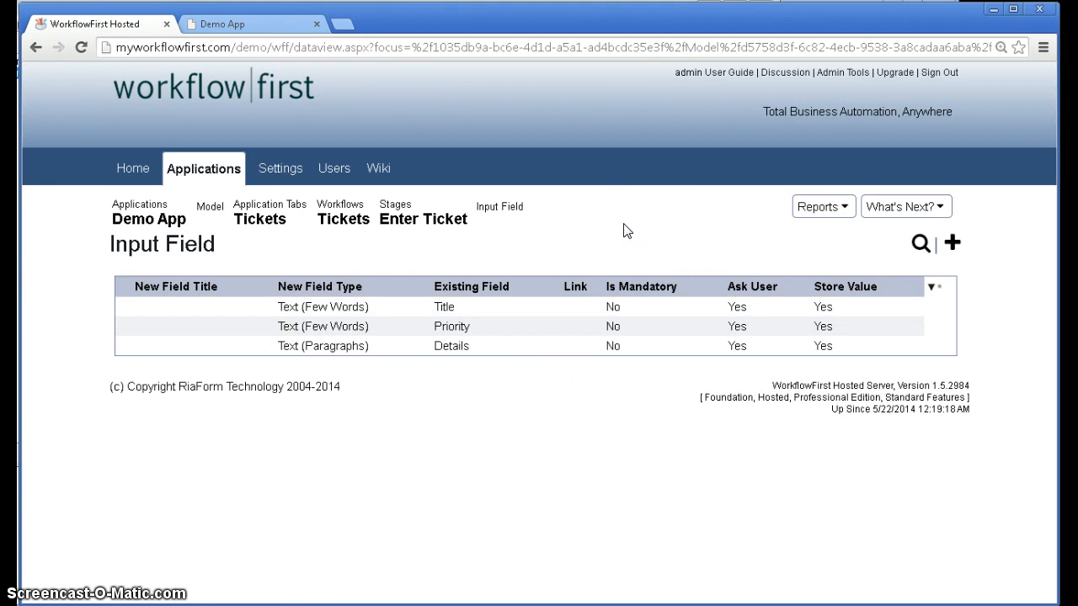
Step: Add the dropdown options Low, Medium and High to the Priority field of Tickets
click(453, 328)
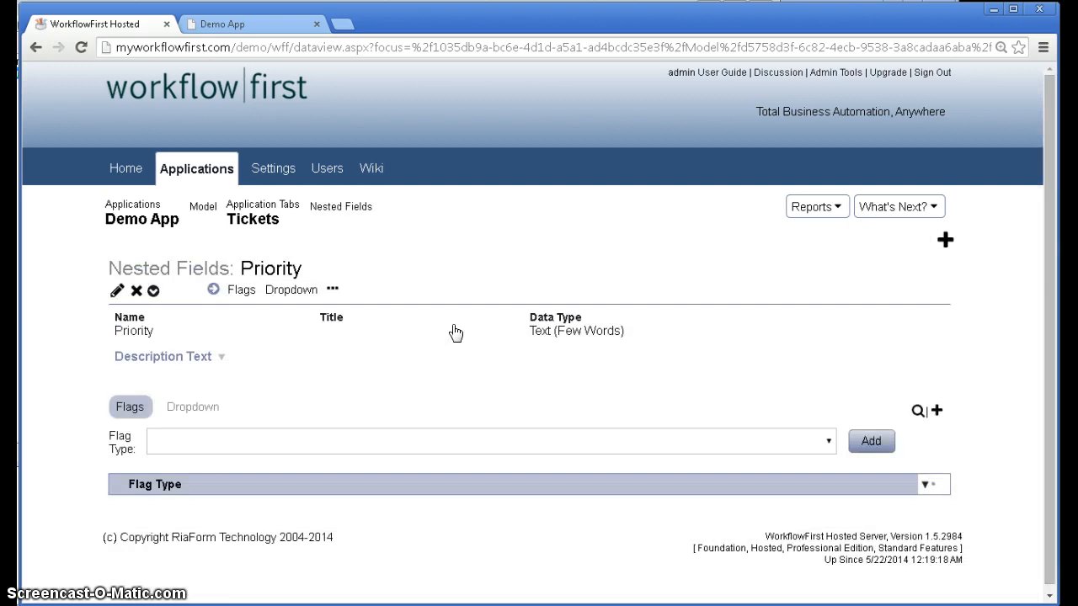
click(349, 210)
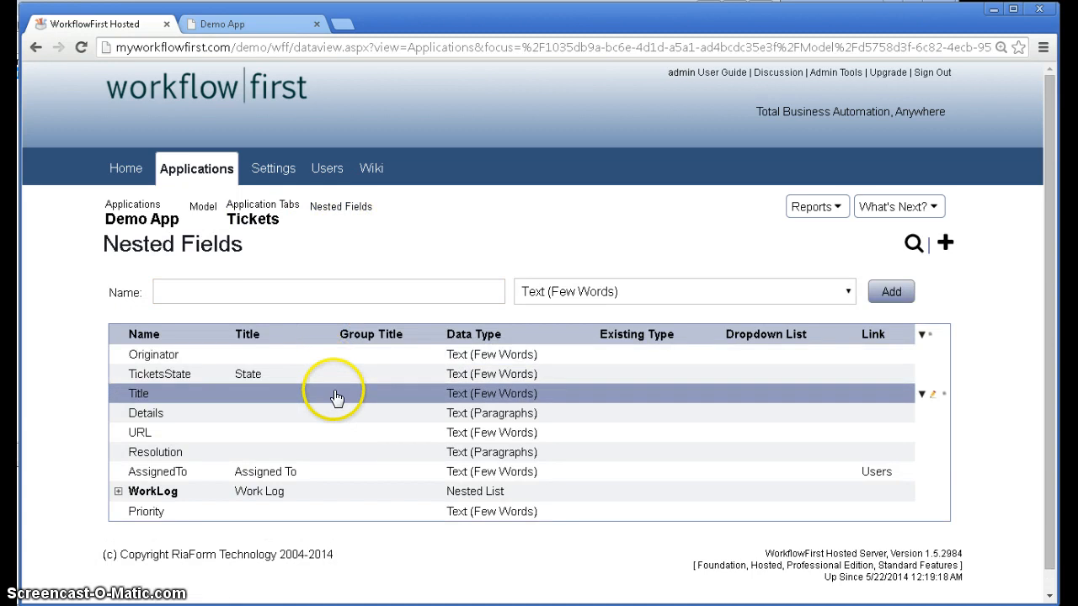
click(361, 515)
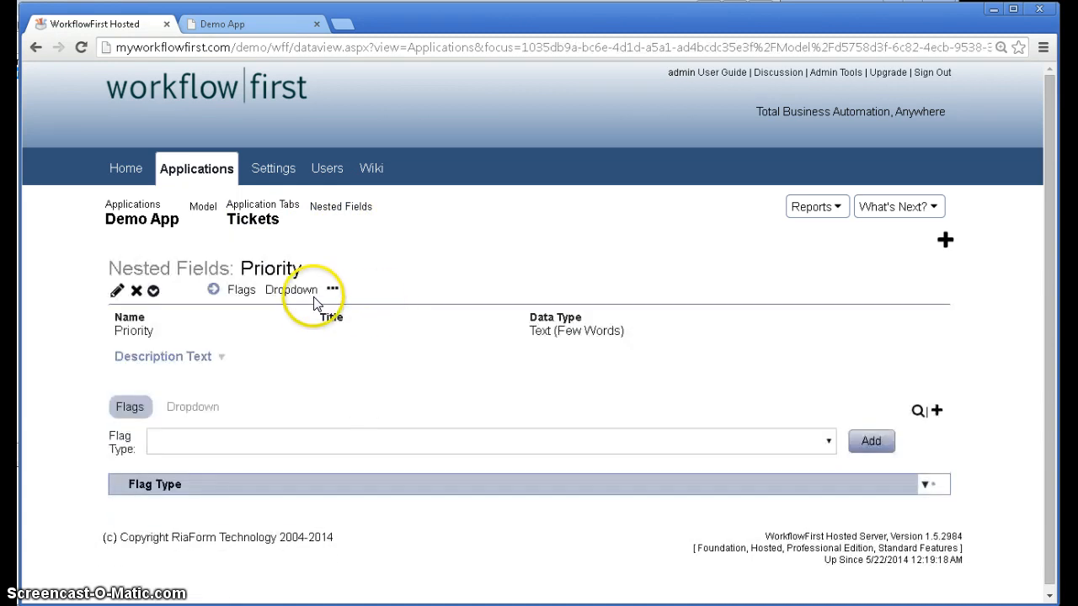
click(193, 408)
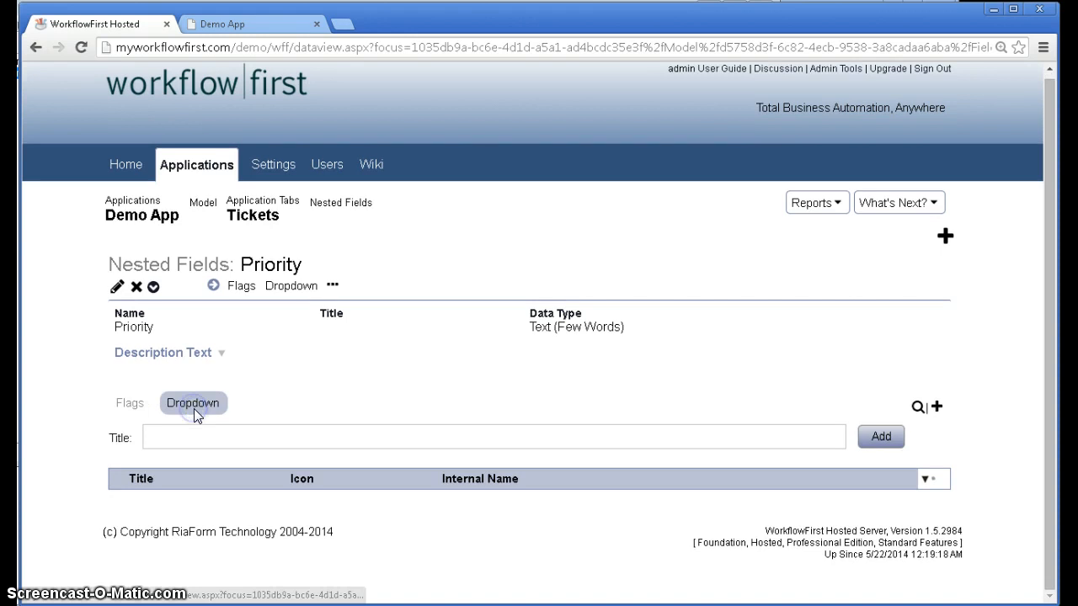
click(233, 438)
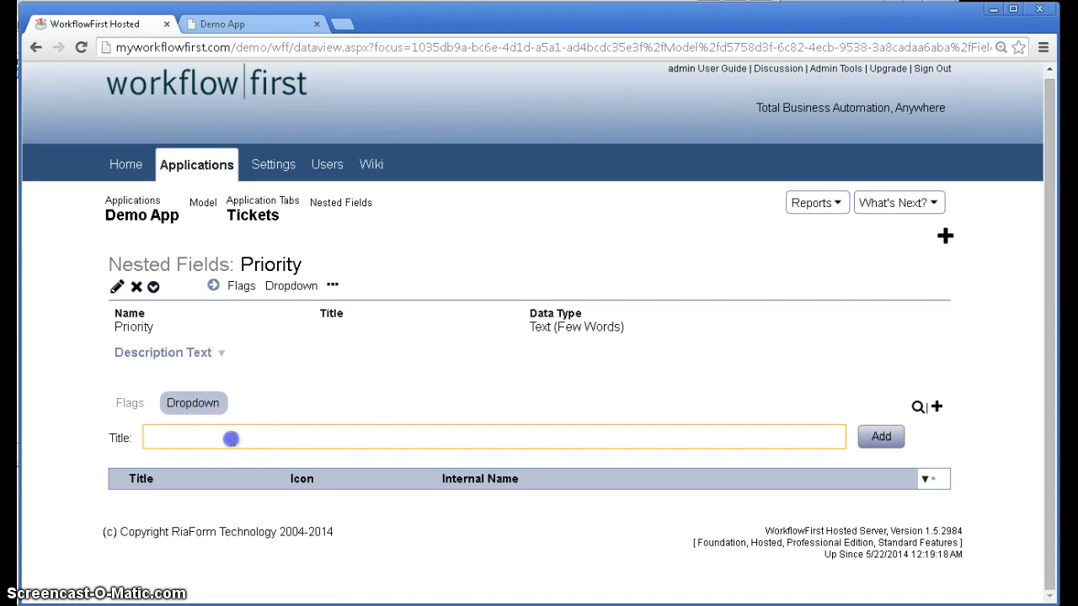
click(231, 438)
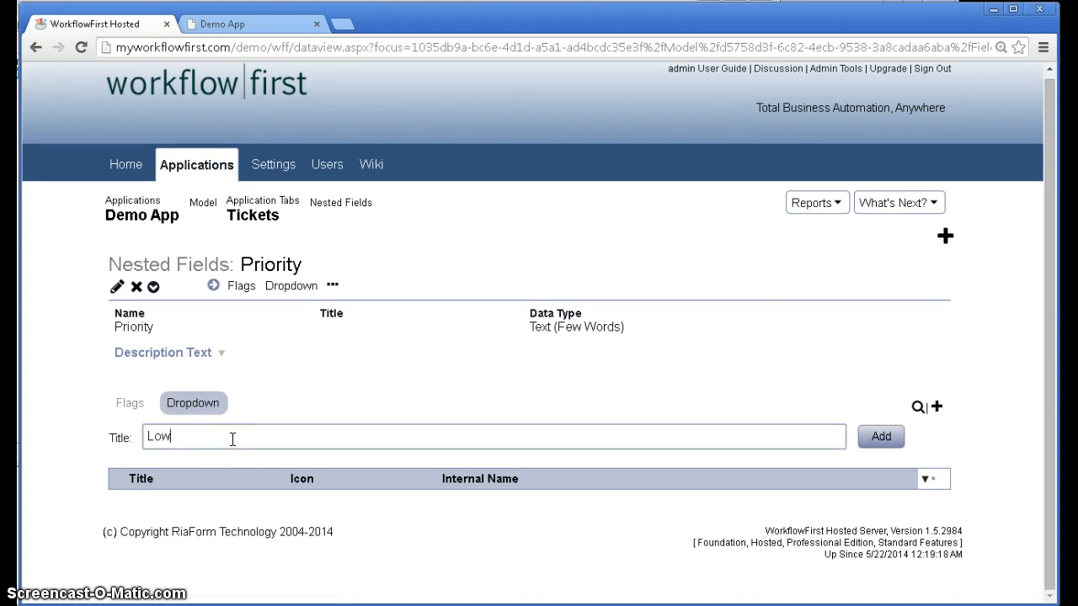
key(Return)
click(232, 438)
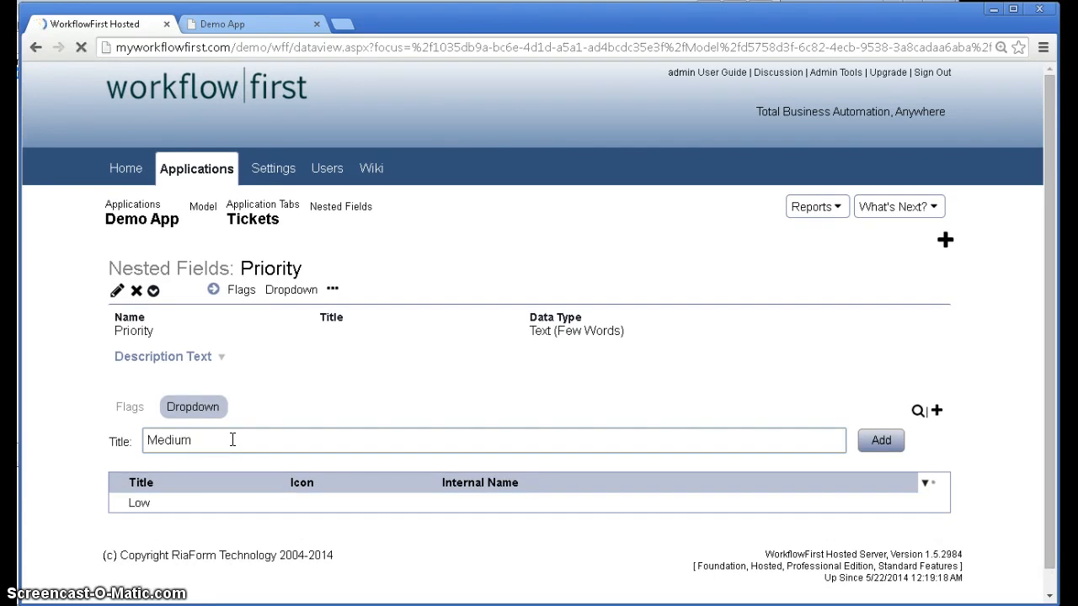
click(231, 439)
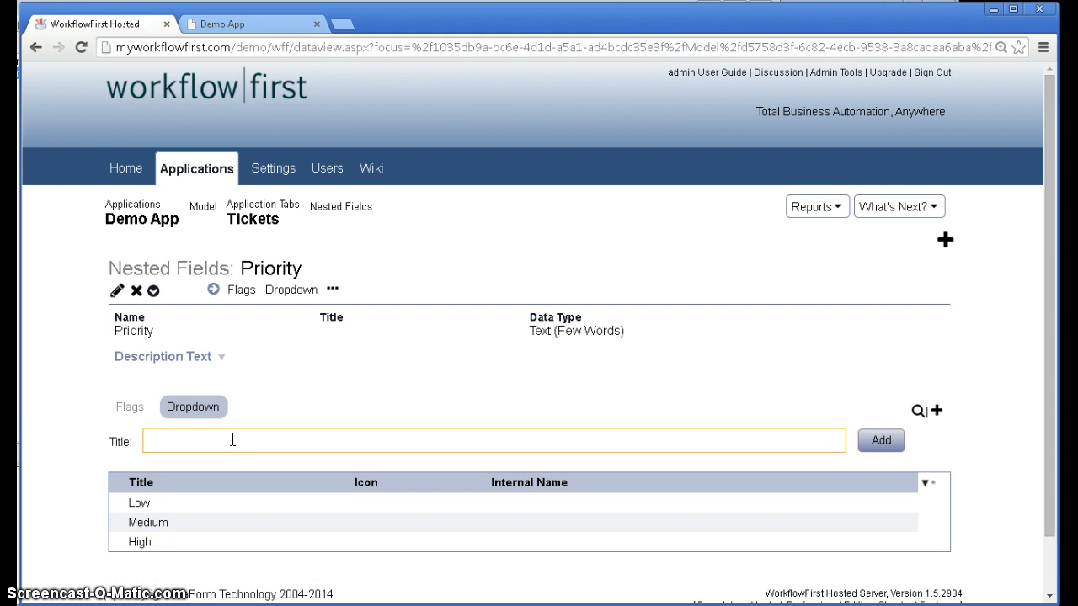
click(280, 411)
click(294, 394)
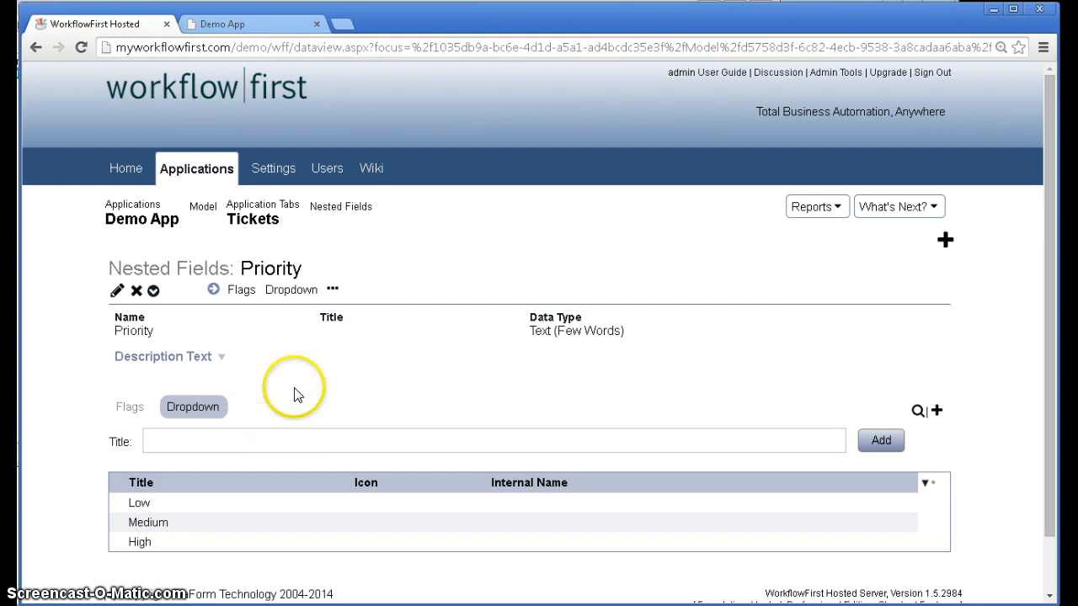
Step: Publish the Demo App application with the default publishing options
click(886, 210)
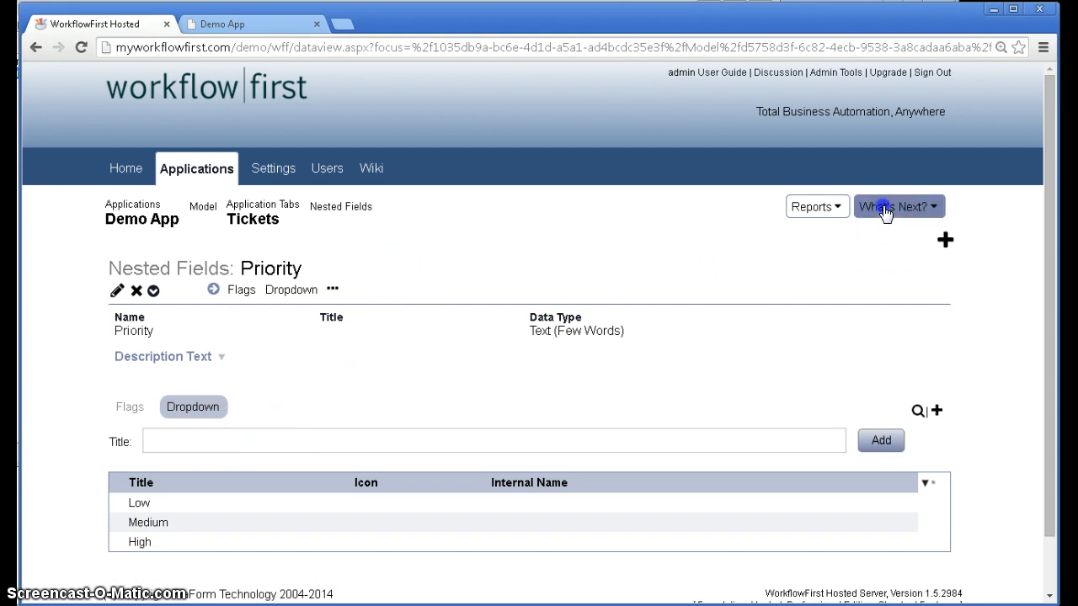
click(858, 395)
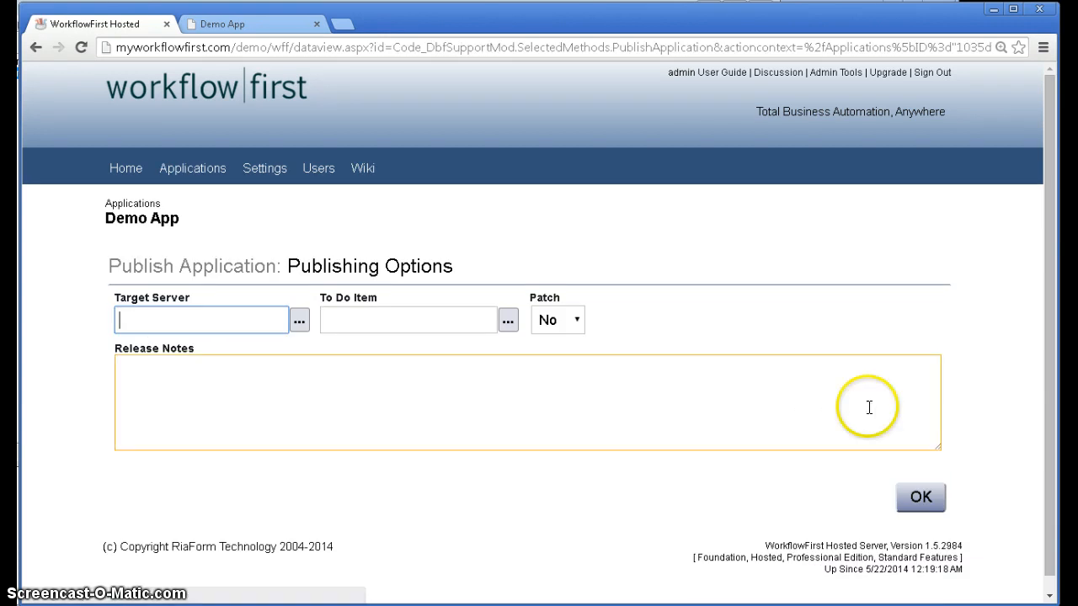
click(918, 497)
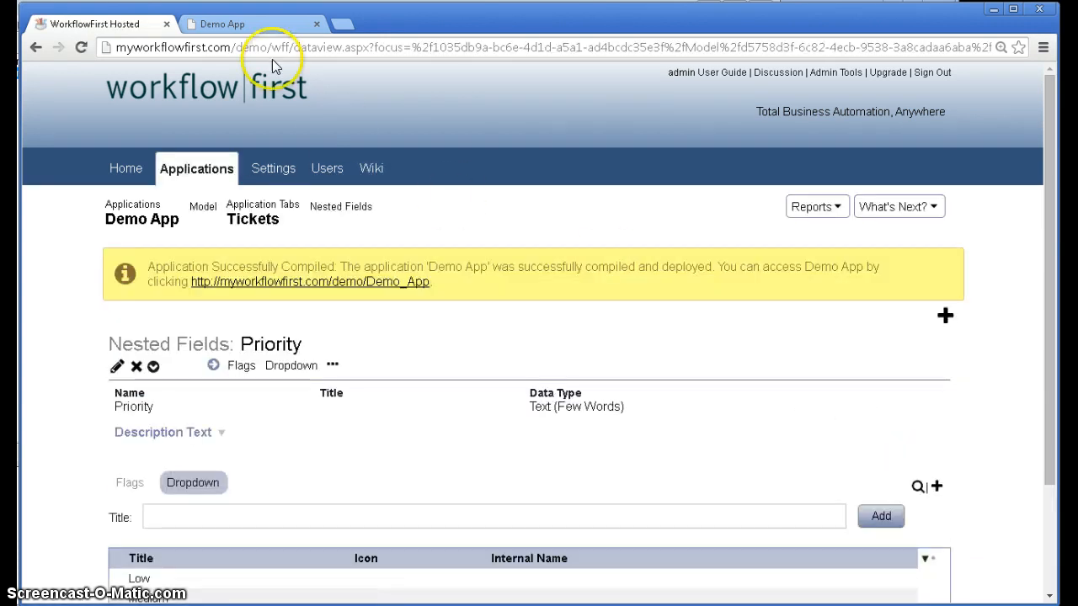
Step: Switch to the published Demo App, reload it and open a new Enter Ticket form
click(238, 25)
key(F5)
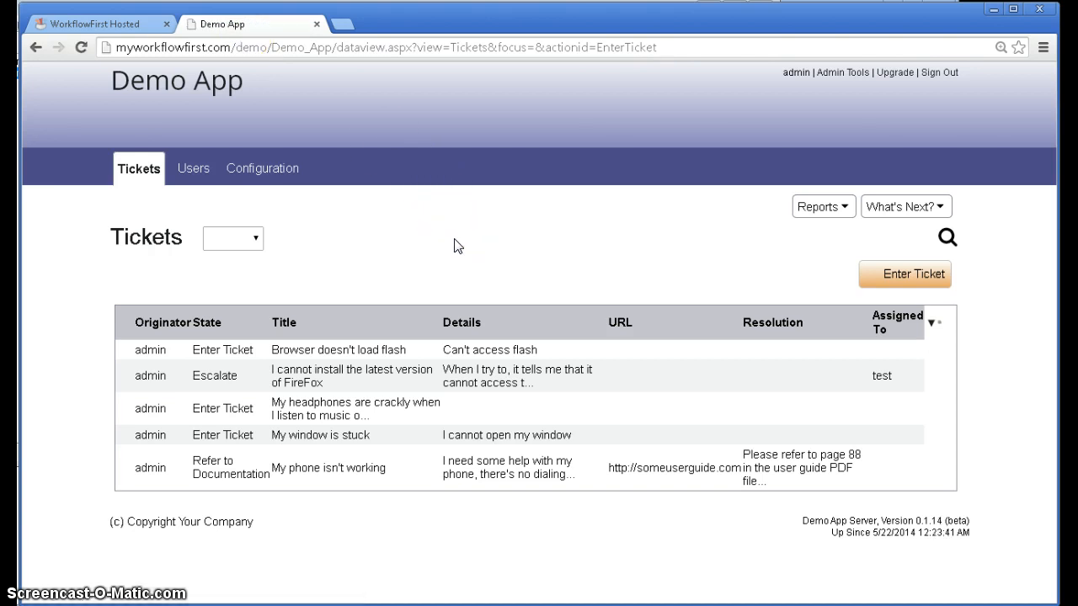
click(473, 249)
click(892, 273)
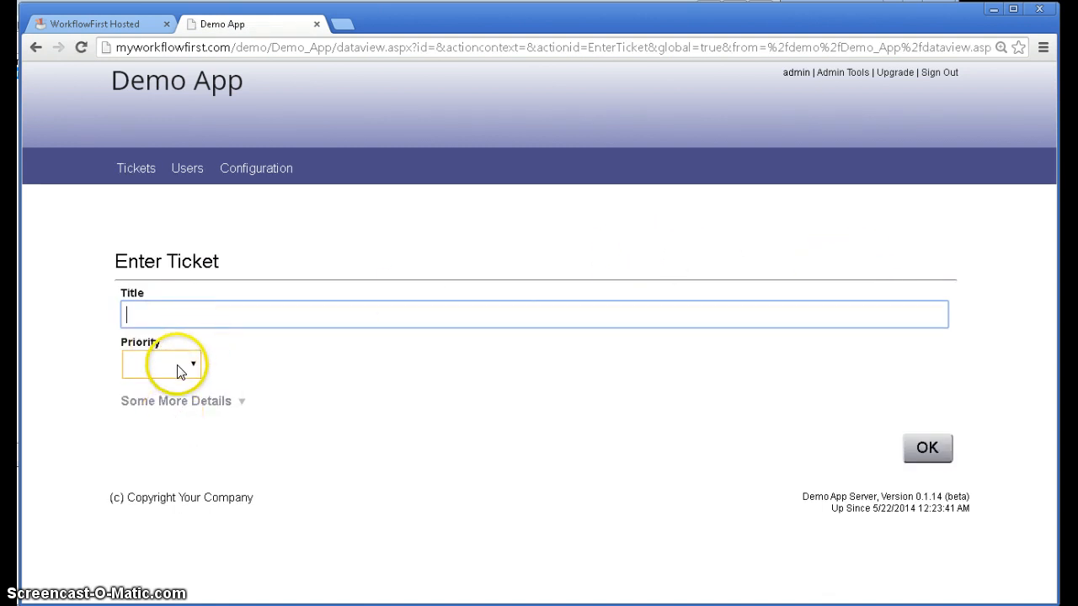
Step: Expand the additional details of the ticket form and check the choices offered for Priority
click(189, 401)
click(139, 365)
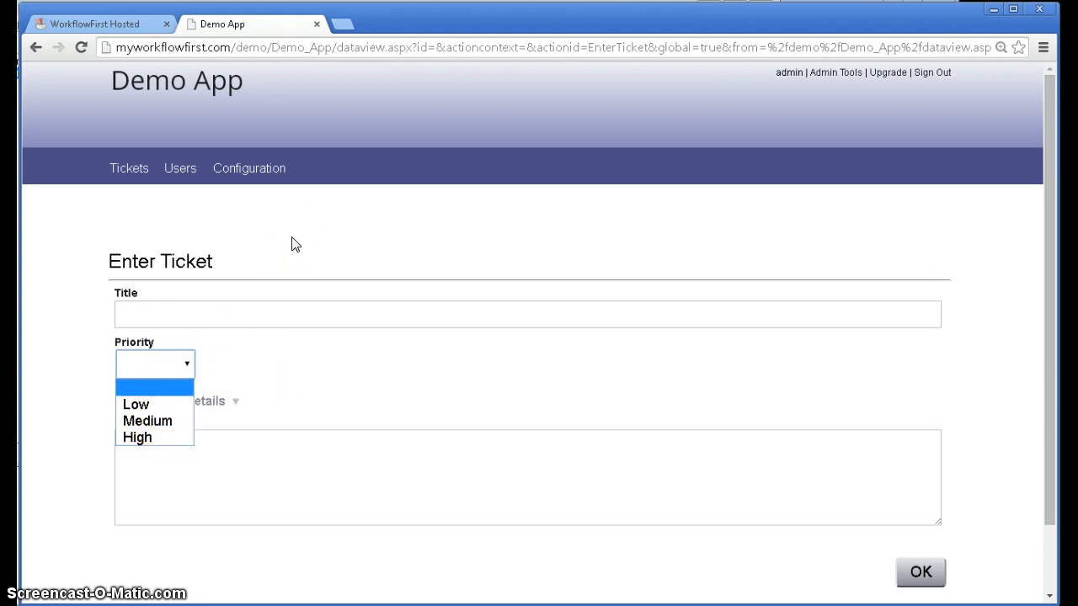
click(283, 361)
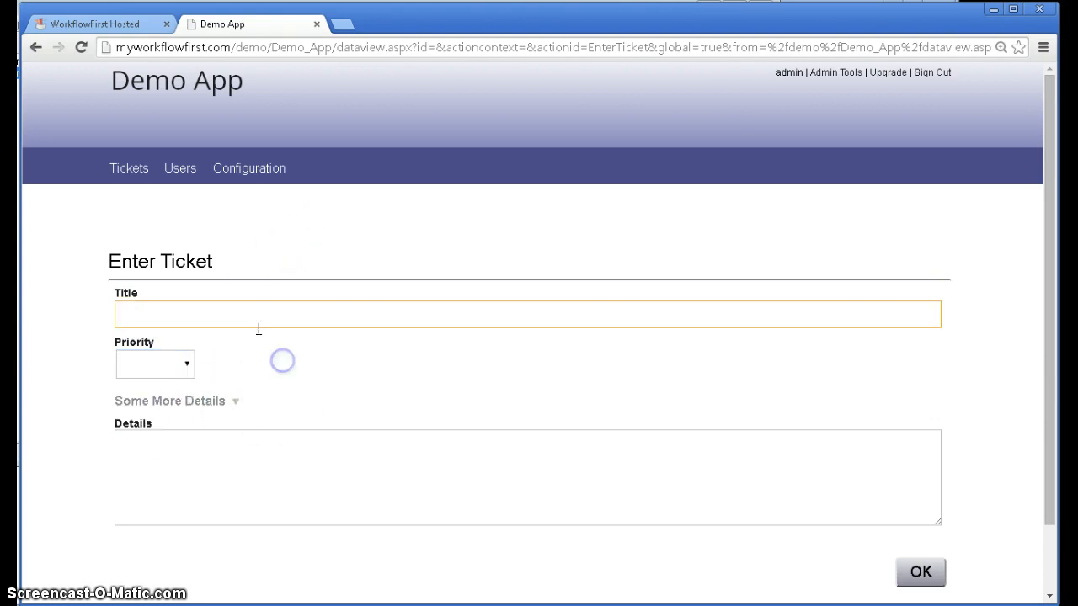
click(154, 370)
click(284, 270)
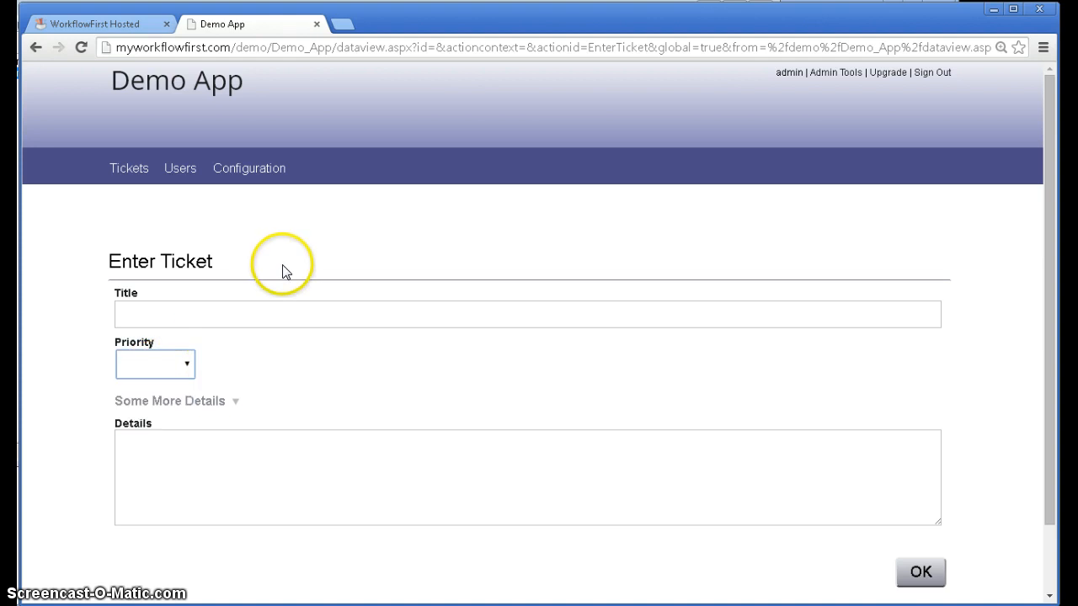
Step: Switch back to WorkflowFirst and set the Priority field's default value to Low in its display settings
click(118, 21)
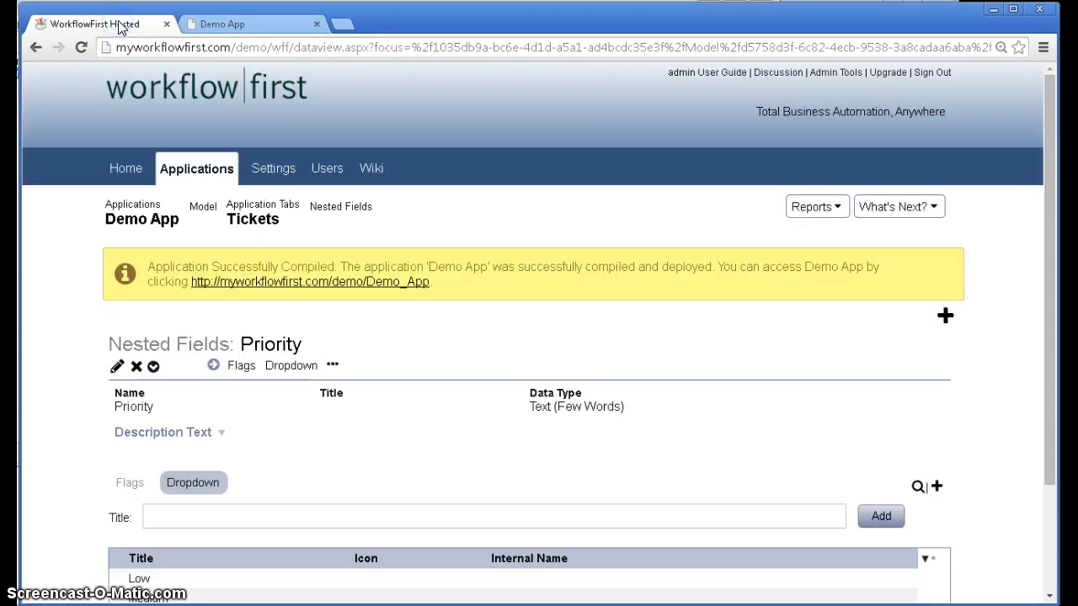
click(116, 371)
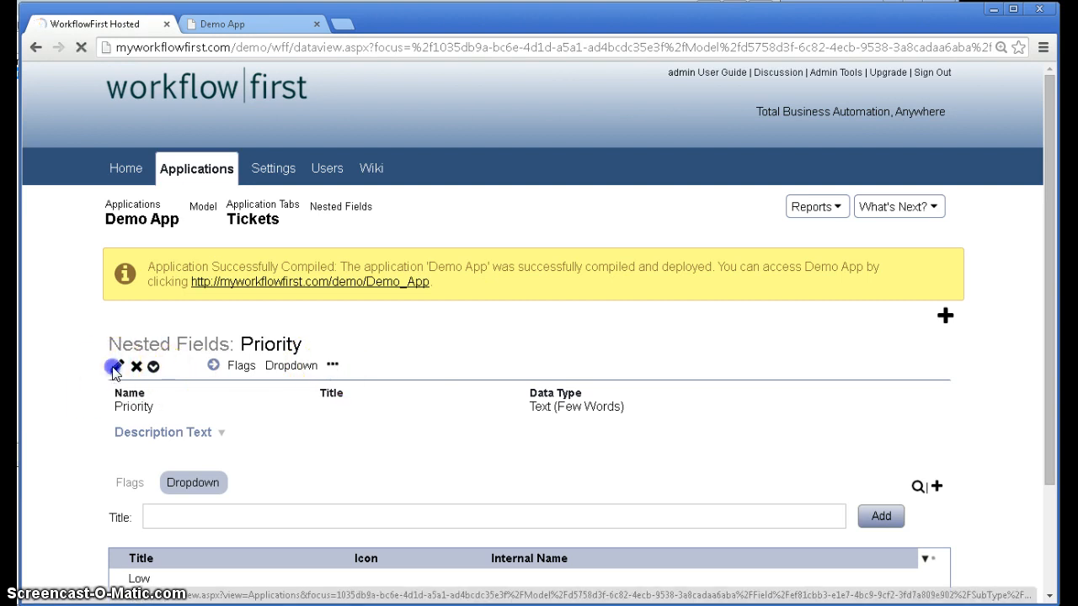
click(153, 414)
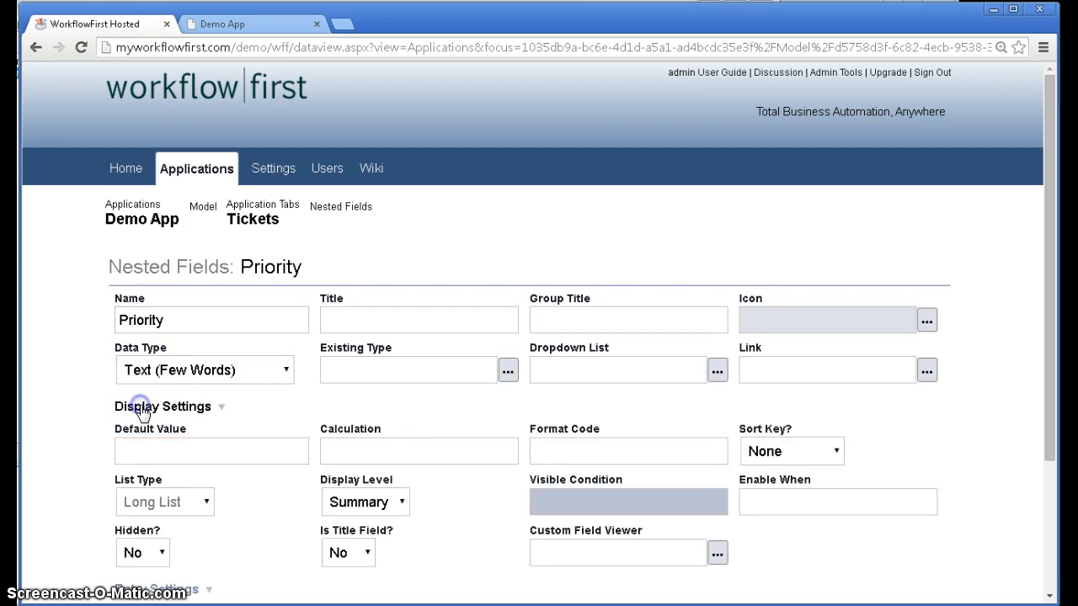
click(159, 452)
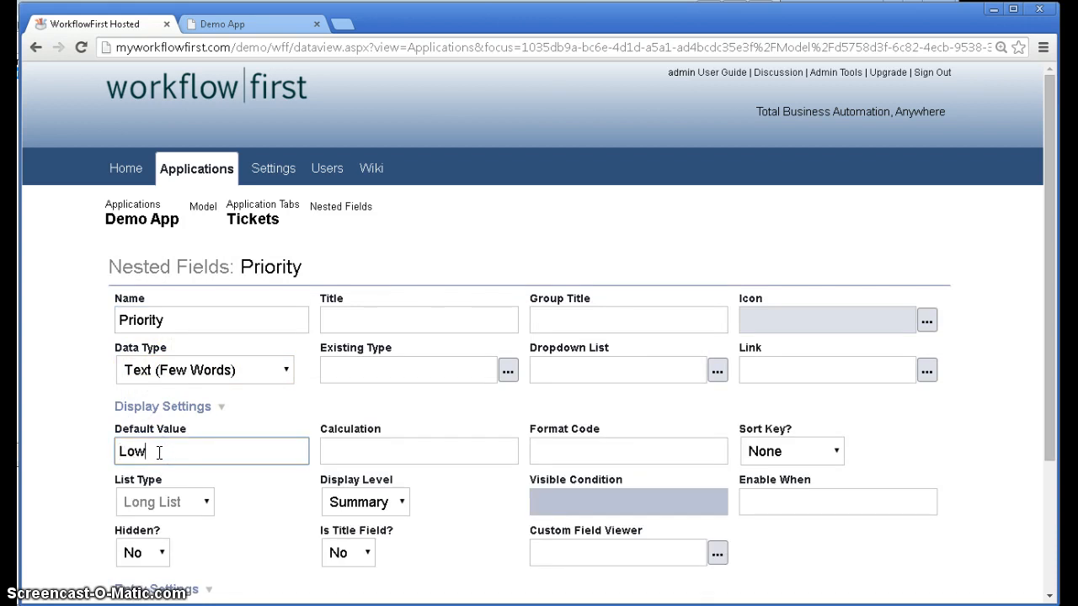
text(Low)
key(Return)
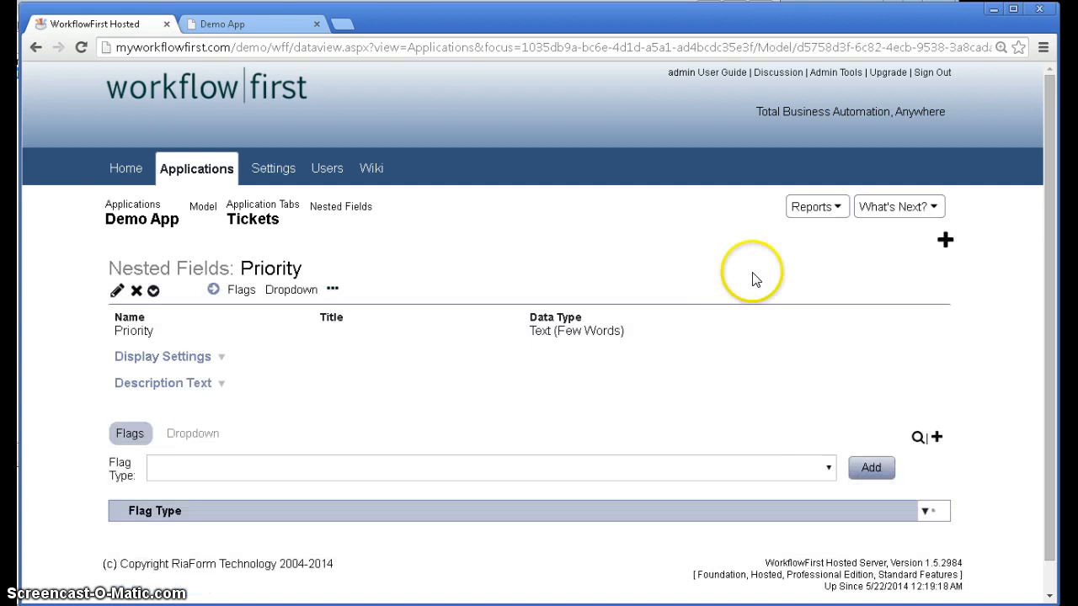
Step: Publish the Demo App again with the updated Priority field, using the default publishing options
click(898, 207)
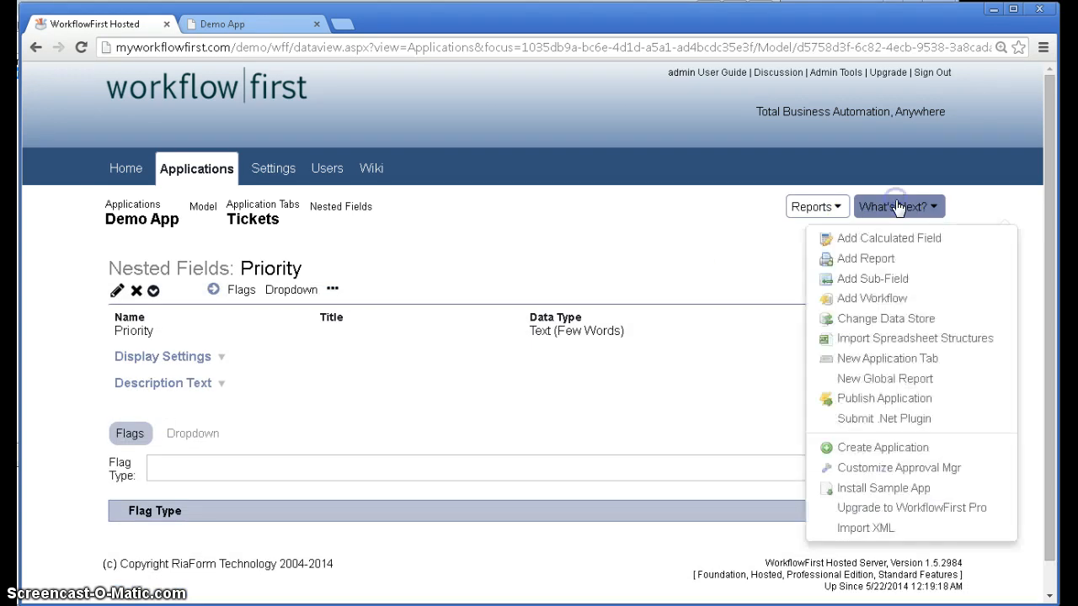
click(863, 397)
click(917, 498)
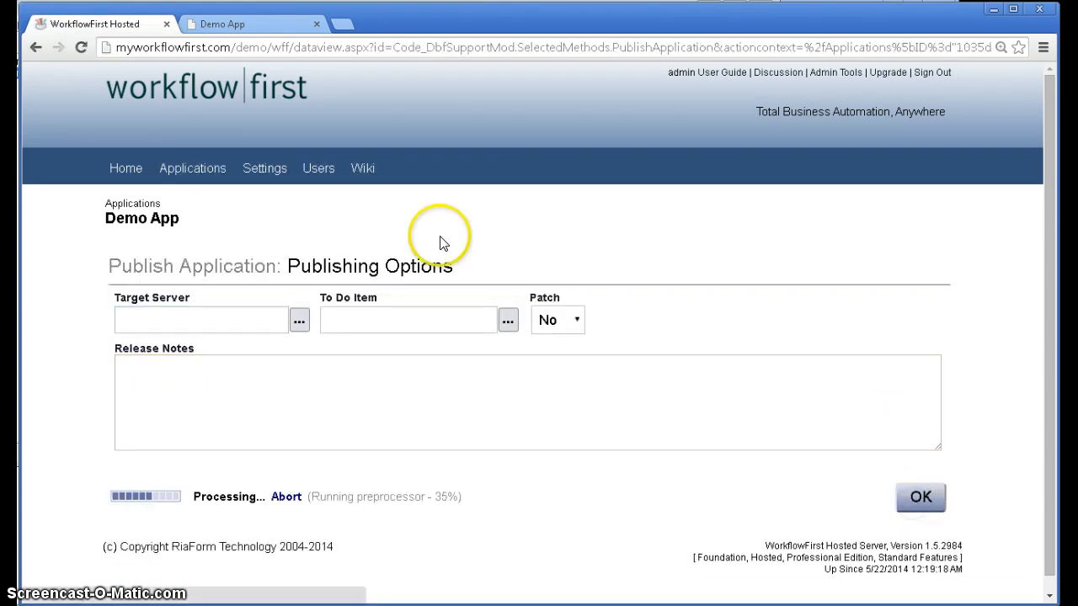
Step: Switch to the published Demo App, open a fresh Enter Ticket form and check the Priority field's preselected value and choices
click(226, 30)
click(253, 173)
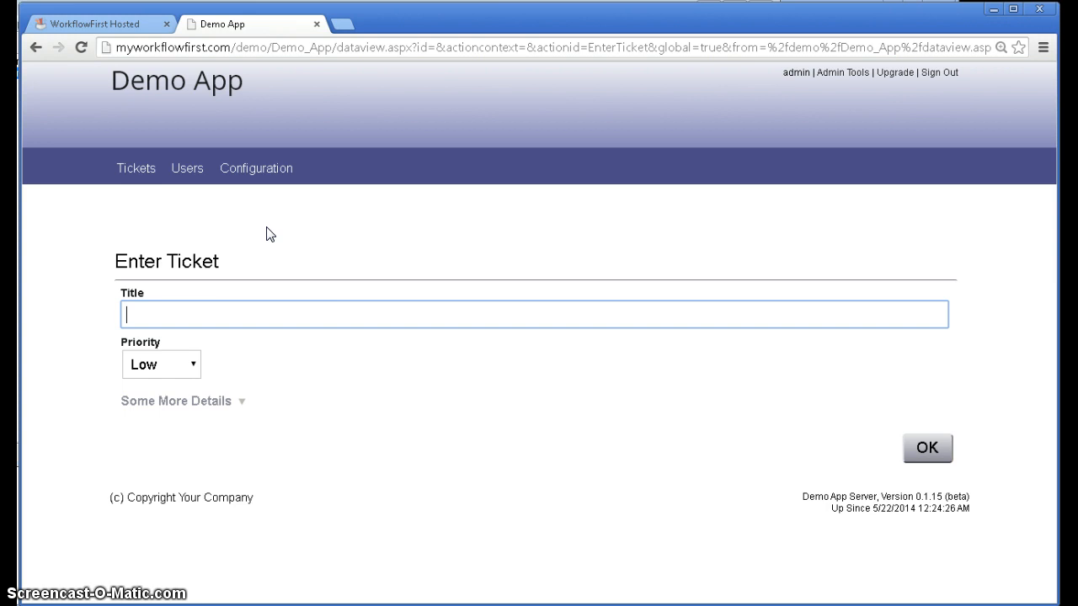
click(183, 369)
click(194, 315)
Step: Switch back to WorkflowFirst and view the dropdown entries defined for the Priority field
click(95, 23)
scroll(365, 360, down, 2)
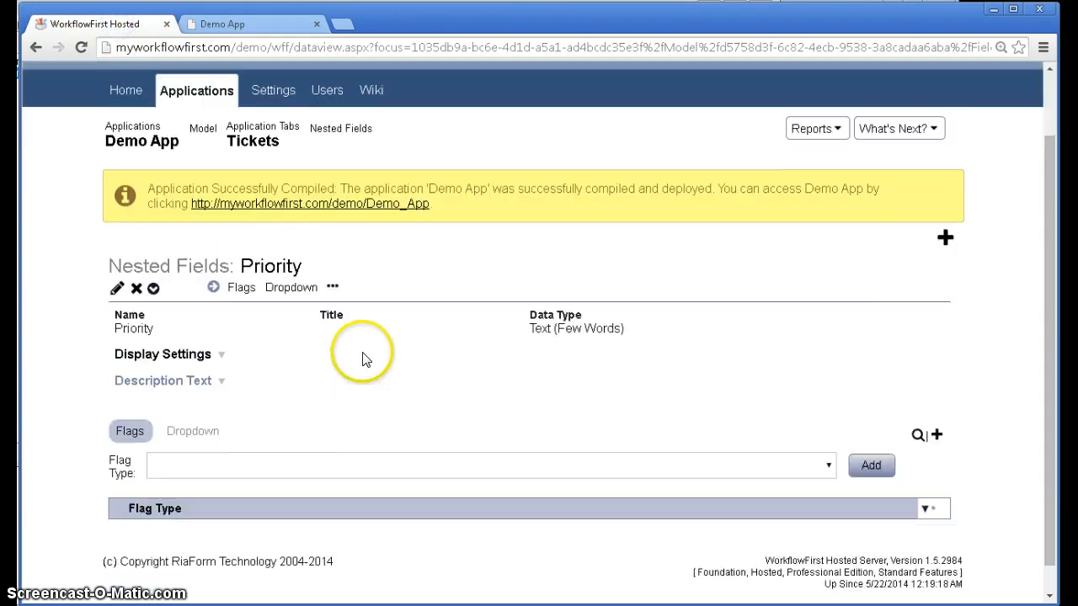
click(202, 435)
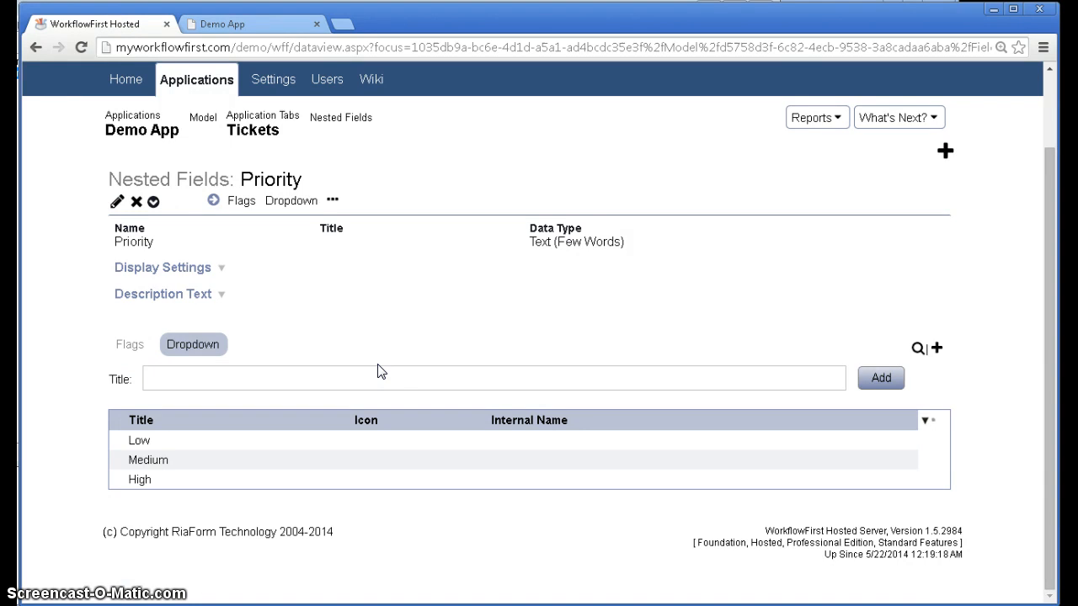
scroll(373, 329, up, 1)
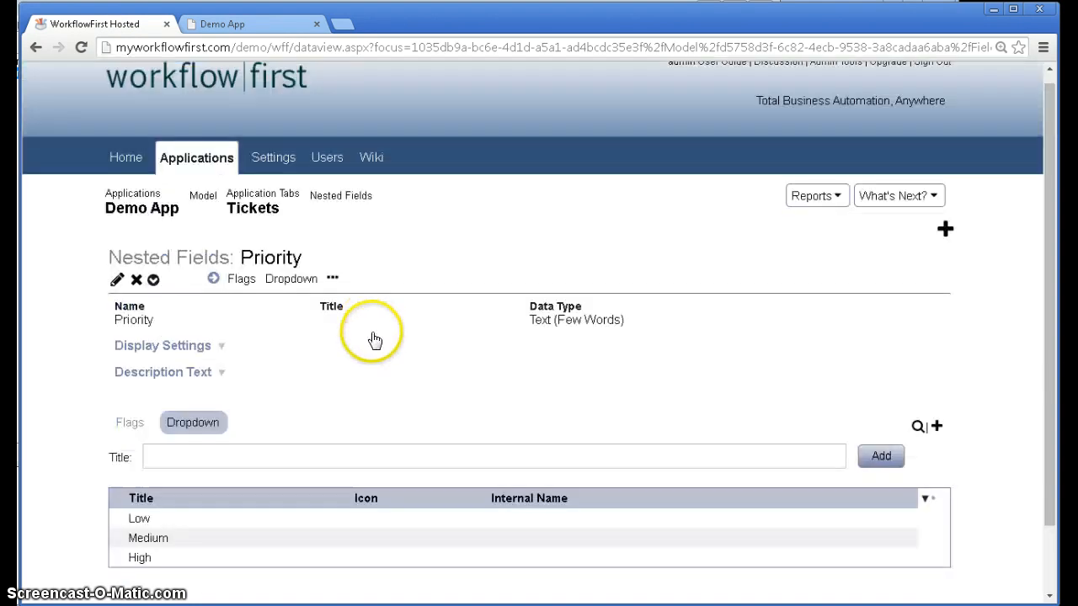